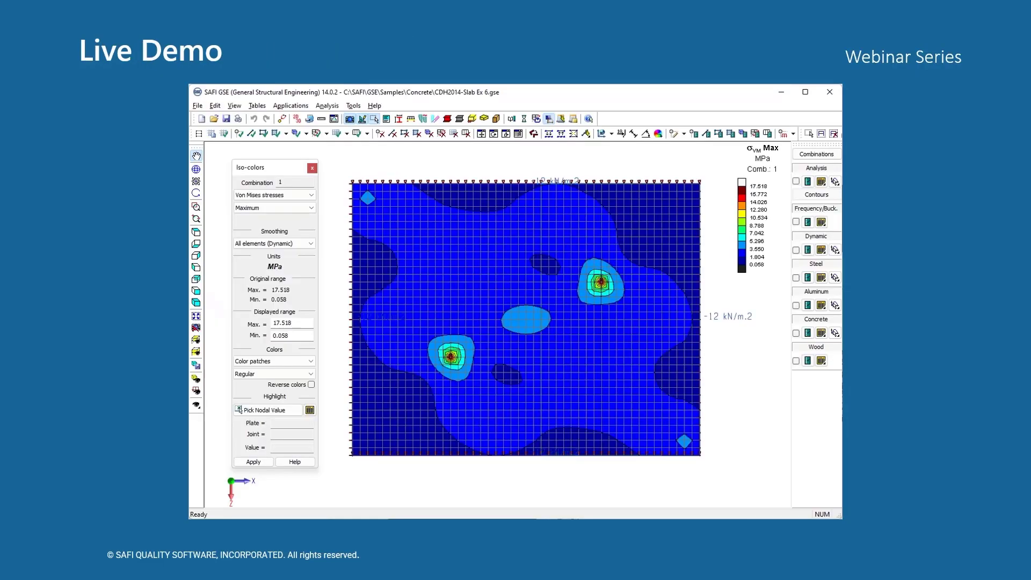
- Review the perimeter contour's mesh settings (30°, 1000 mm plates), then list the addable mesh contour types
key("alt+Tab")
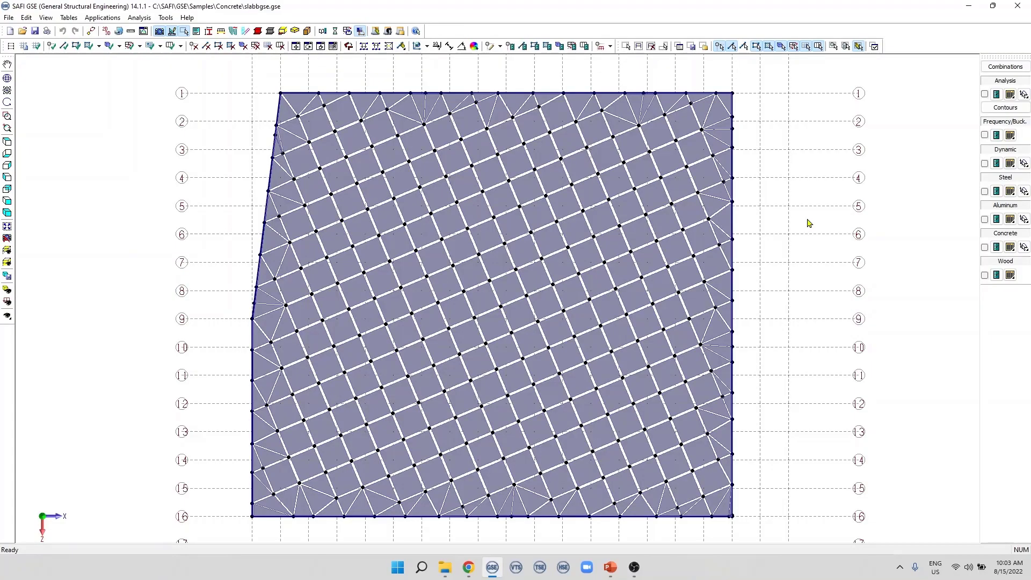
double_click(269, 172)
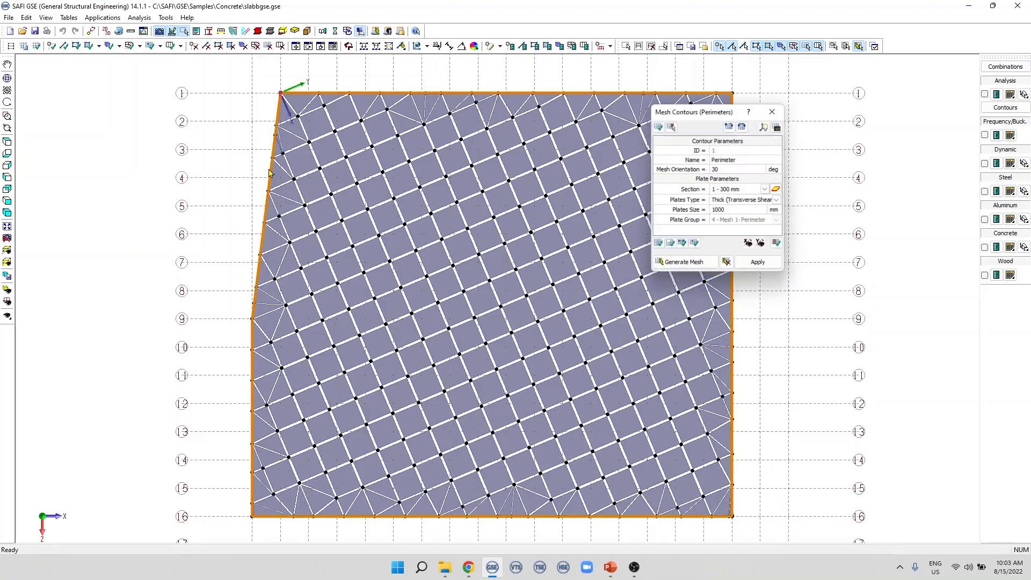
left_click_drag(675, 110, 86, 126)
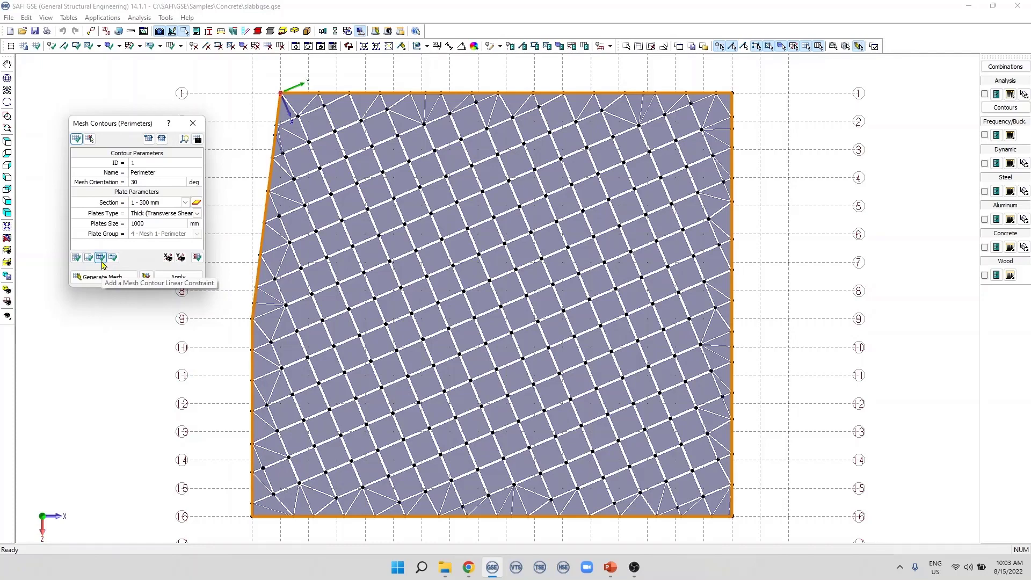
left_click(193, 123)
left_click(160, 45)
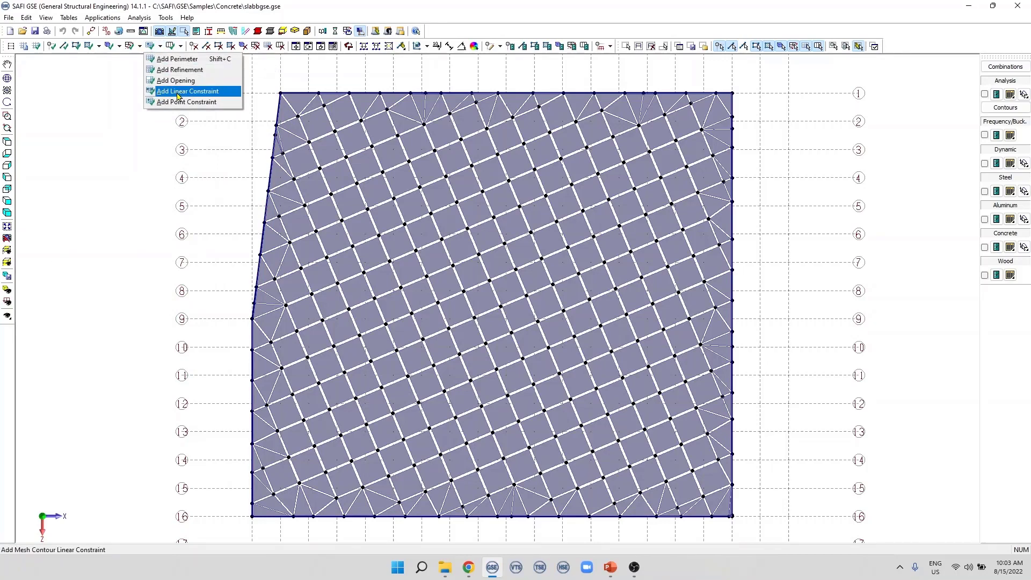
- Add a Perimeter-mastered linear constraint with 500 mm plates across the slab near grid line 6
left_click(179, 92)
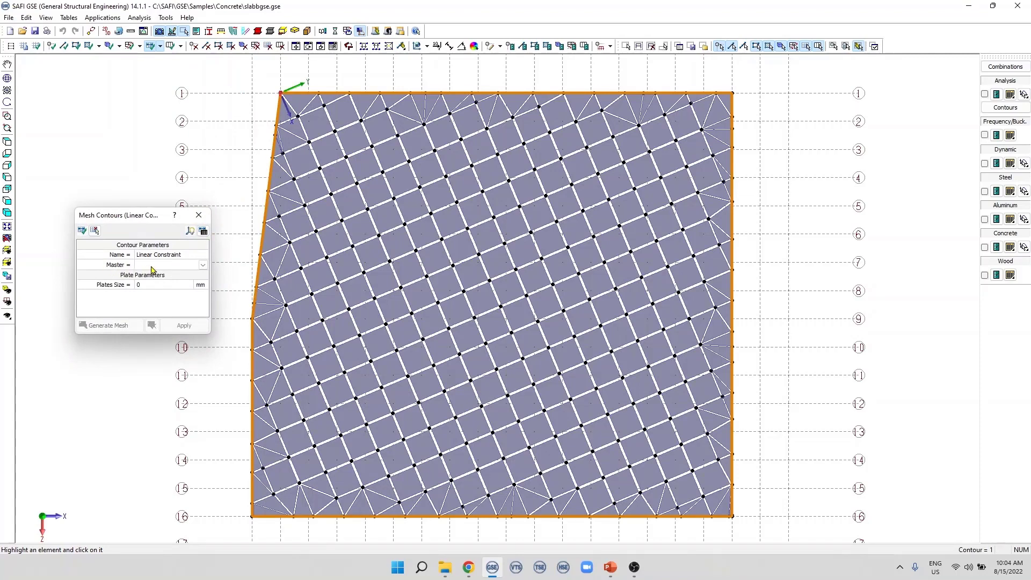
left_click(262, 225)
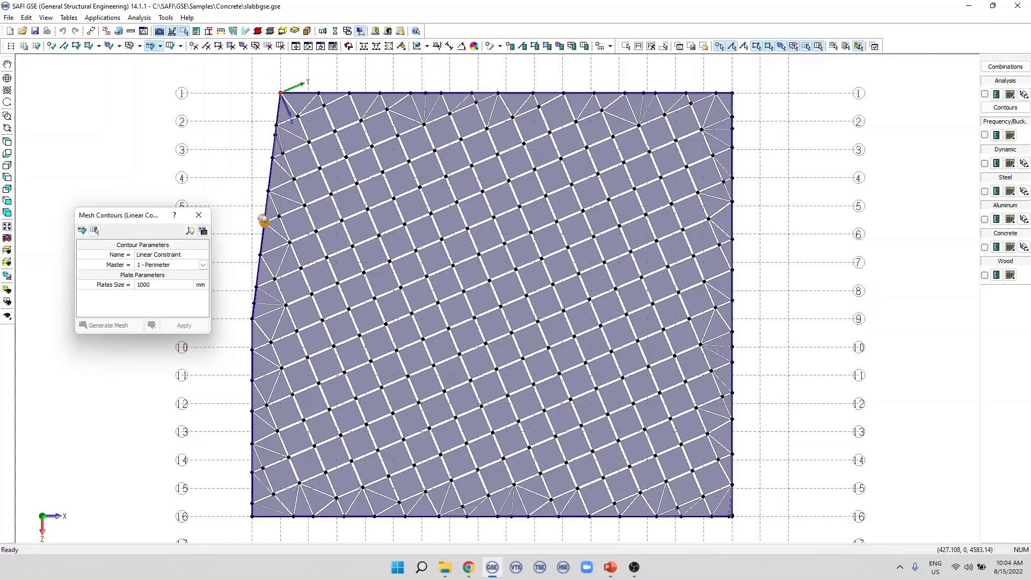
left_click(173, 257)
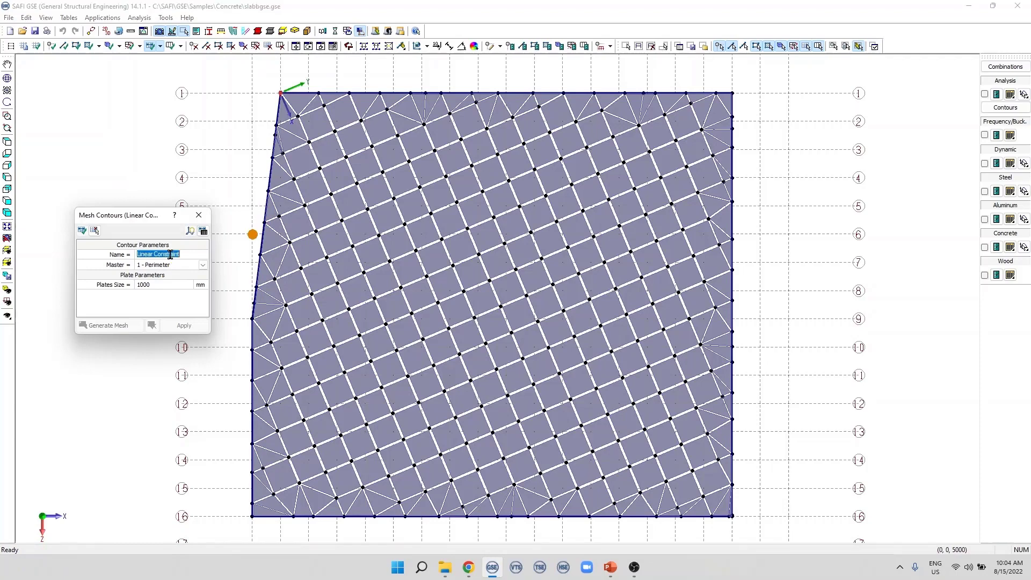
left_click(153, 285)
type("500")
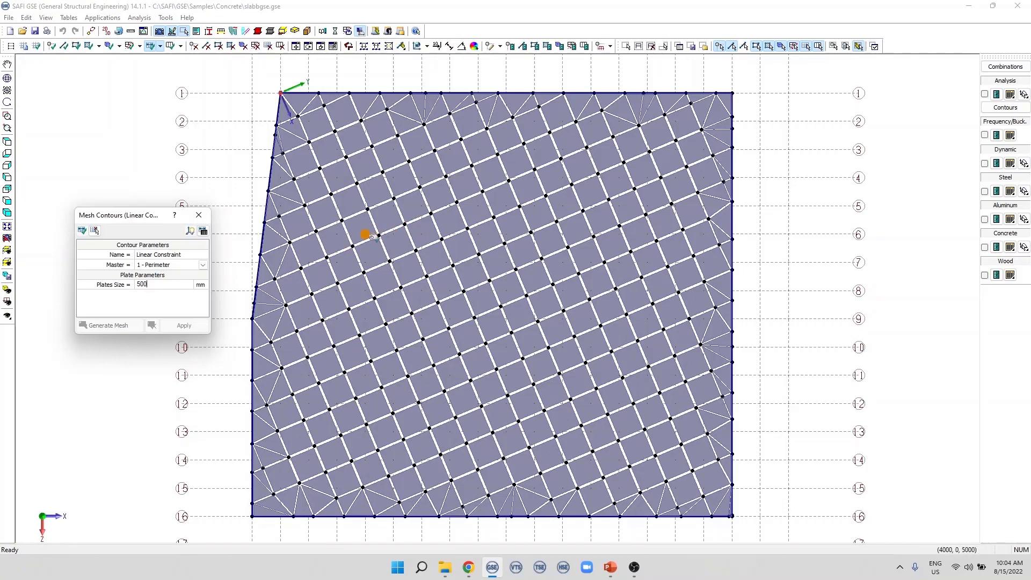
left_click(353, 246)
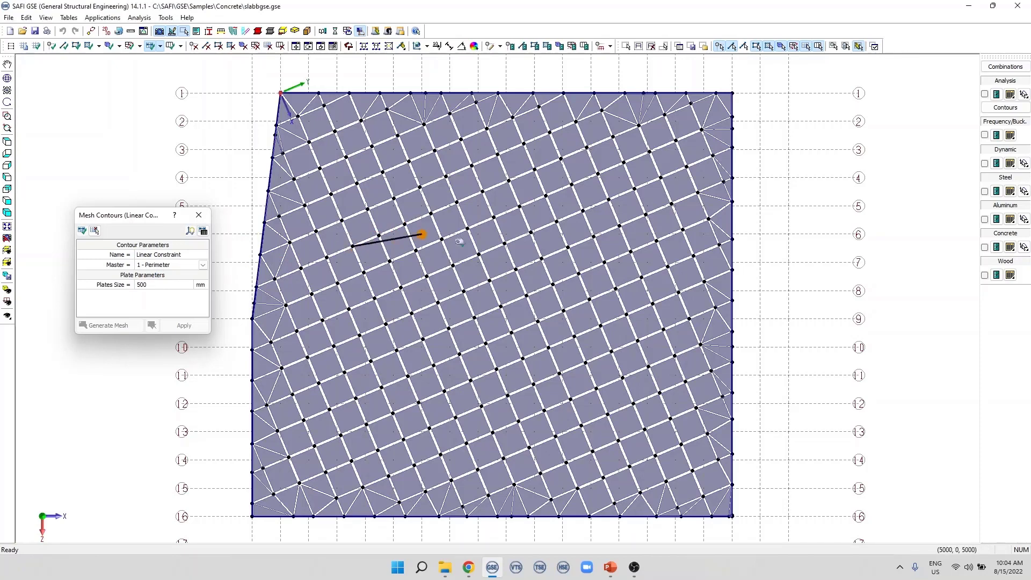
left_click(657, 241)
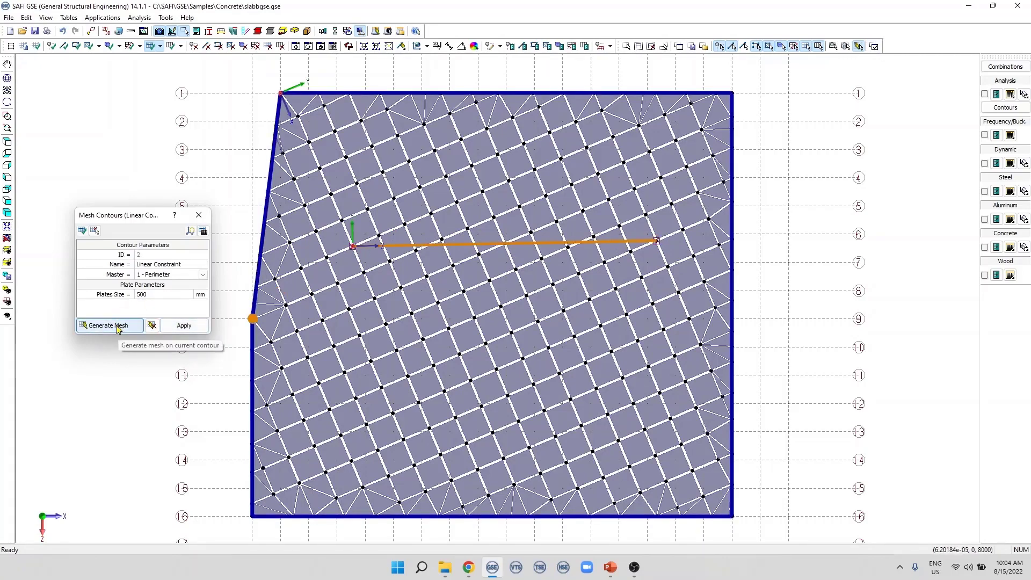
- Regenerate the mesh and zoom in to inspect the triangular plates along the constraint line
left_click(118, 325)
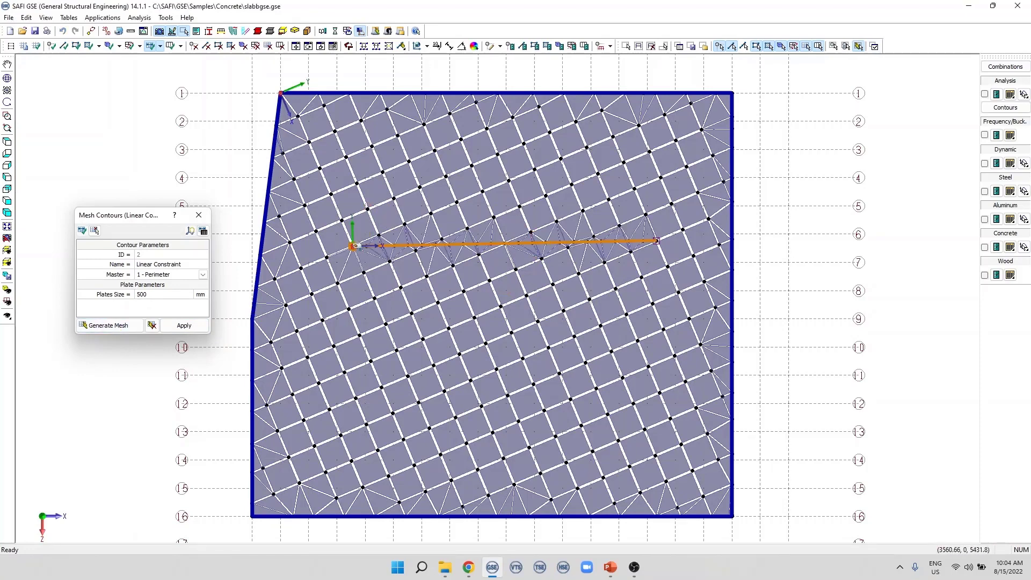
scroll(365, 242, "up", 3)
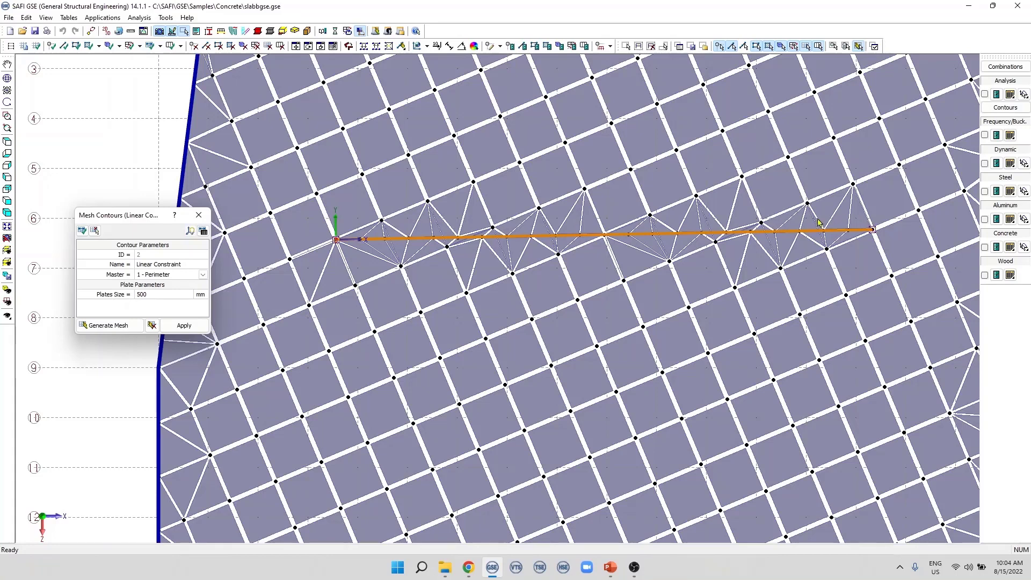
left_click(161, 295)
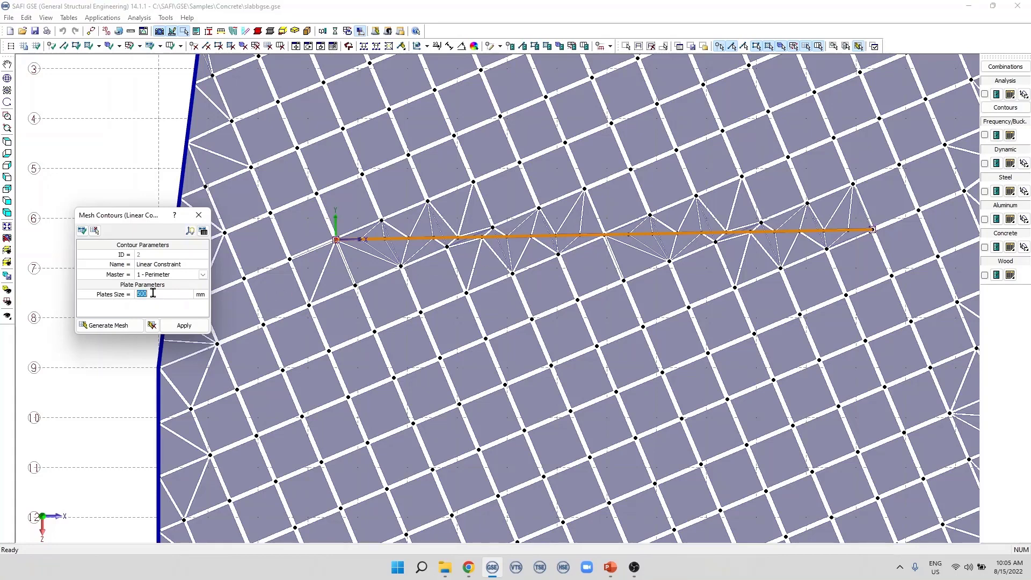
left_click(190, 232)
scroll(295, 238, "down", 2)
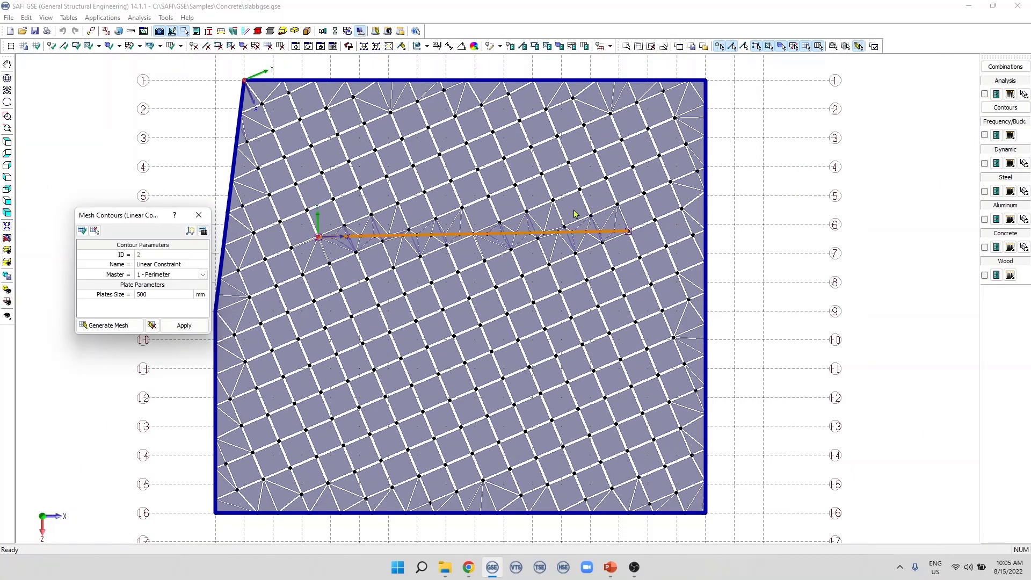
left_click(203, 230)
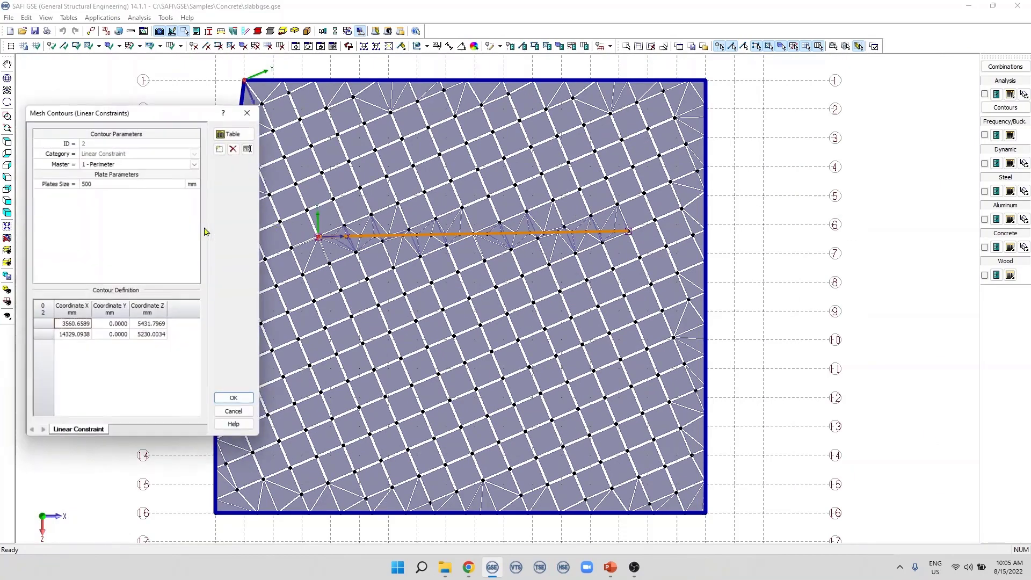
left_click_drag(159, 119, 275, 107)
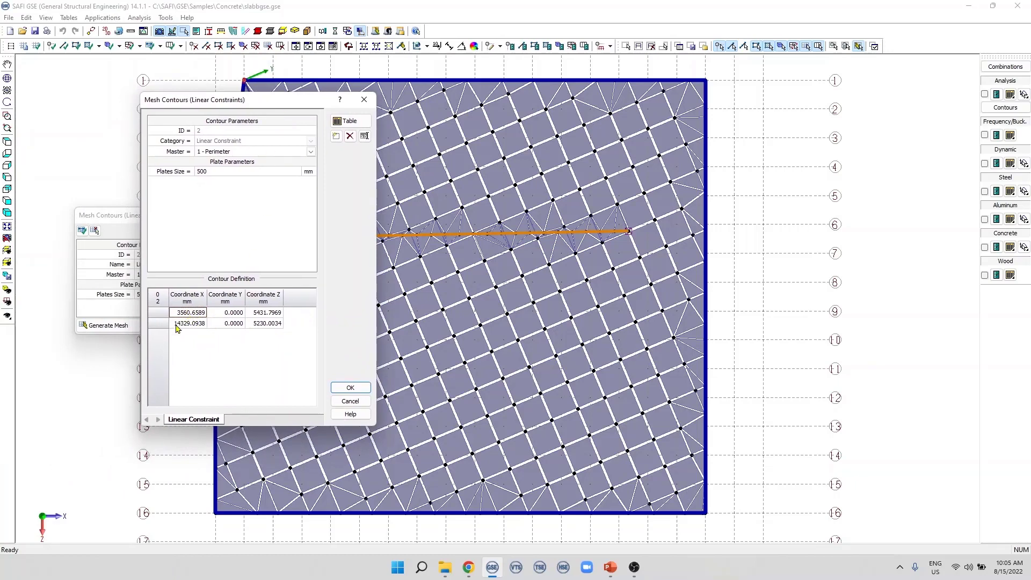
left_click(346, 121)
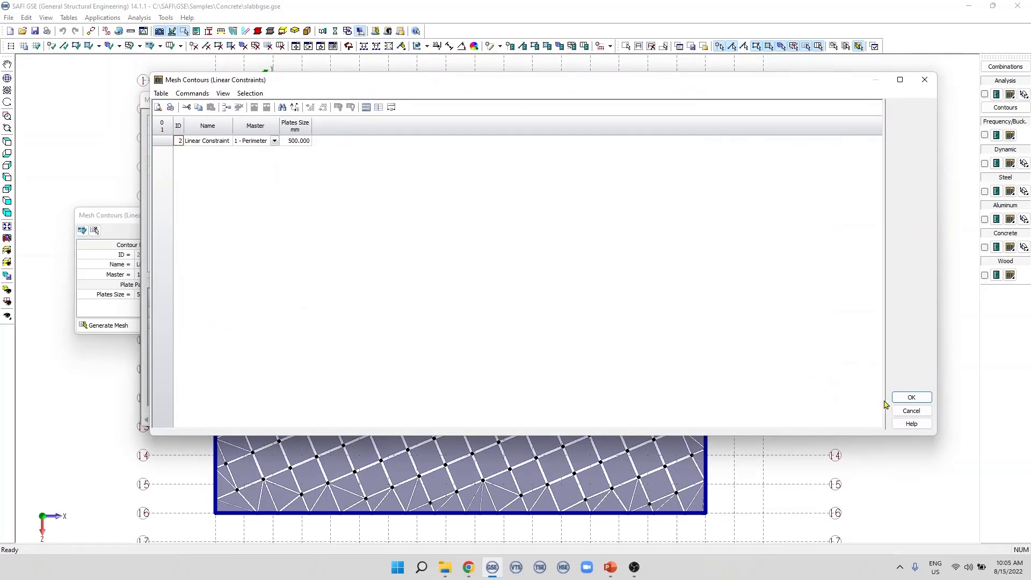
left_click(908, 397)
left_click(351, 401)
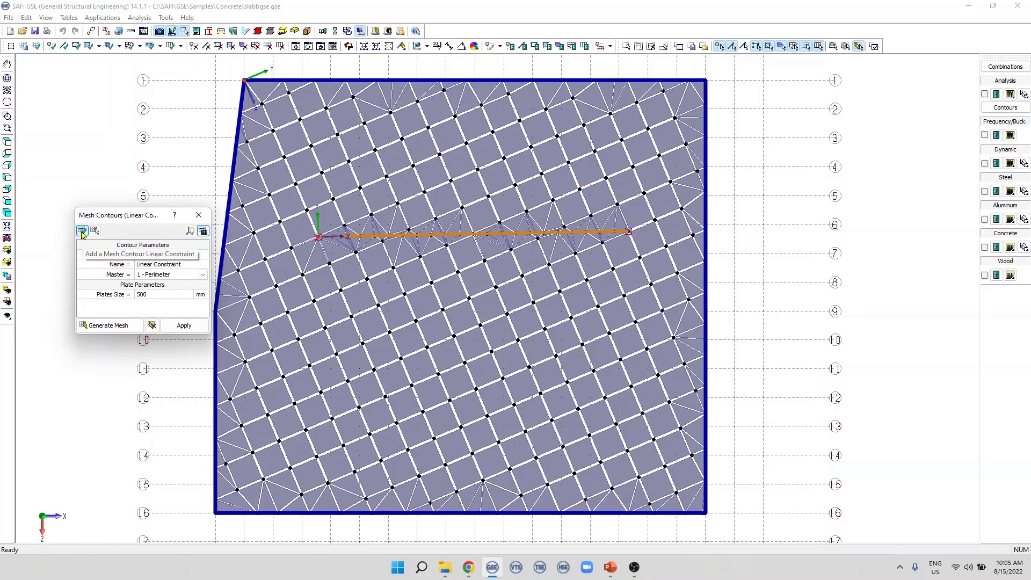
- Draw a vertical linear constraint on the right between two mesh nodes, ending near grid 14
left_click(82, 232)
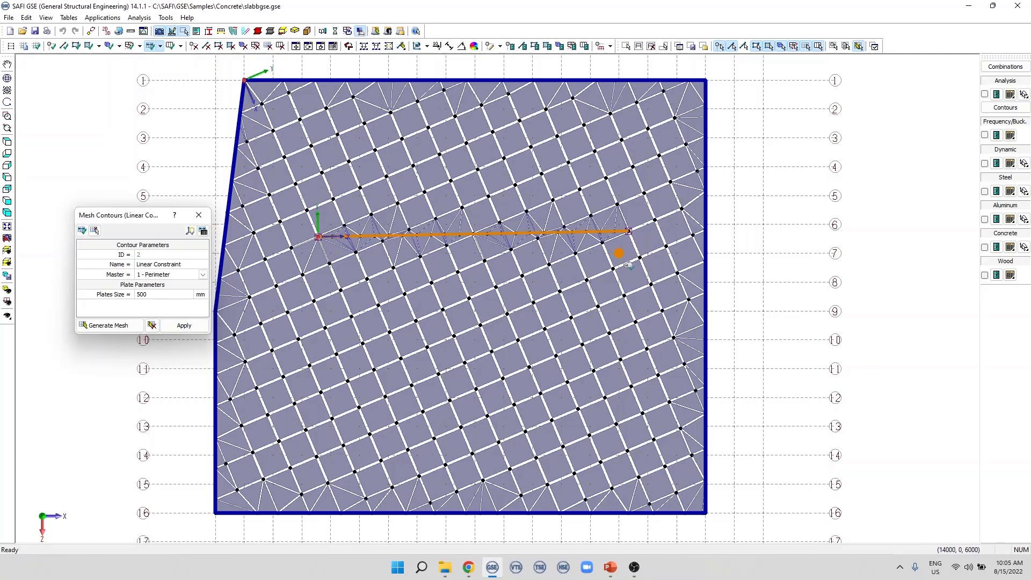
left_click(612, 269)
left_click(626, 450)
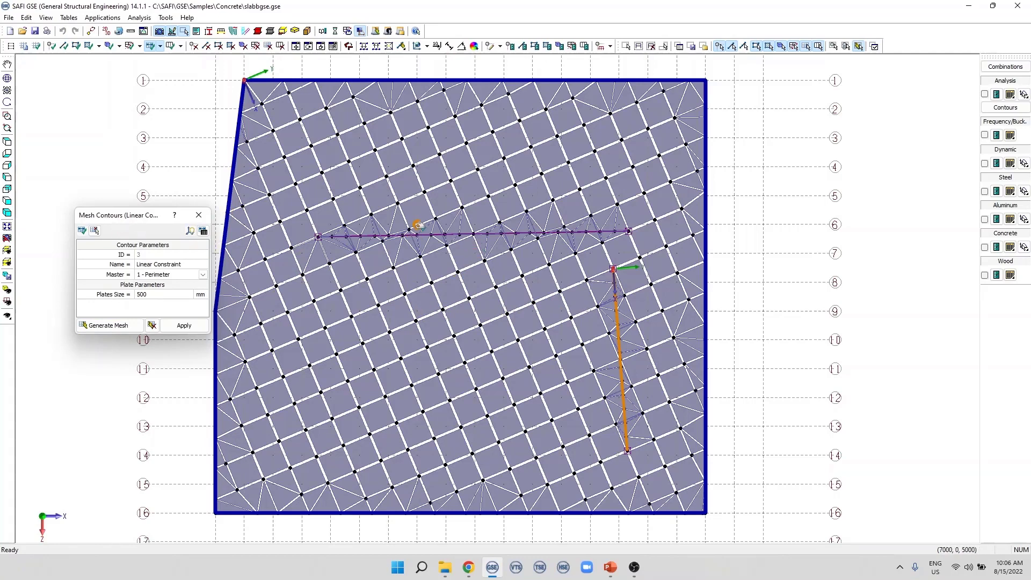
- Change the contour's plate size from 500 to 300 mm and regenerate the mesh
left_click(96, 231)
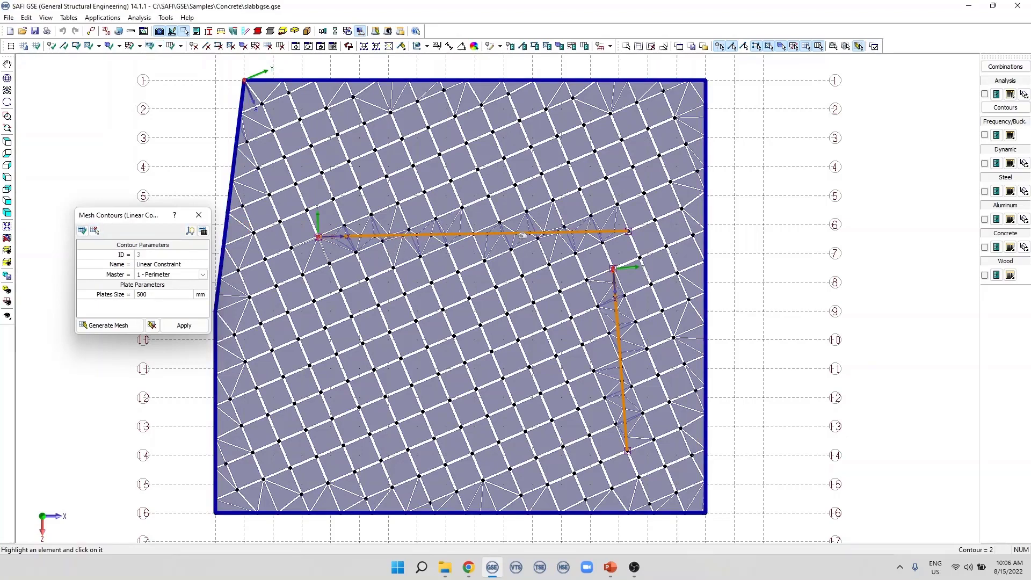
left_click(440, 244)
double_click(144, 291)
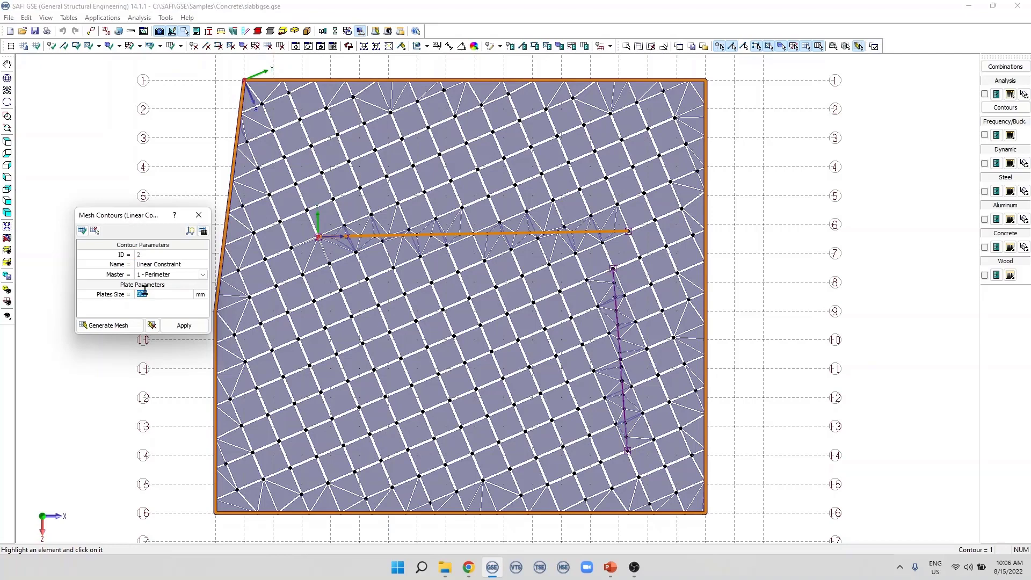
left_click(139, 295)
key("BackSpace")
type("3")
left_click(120, 326)
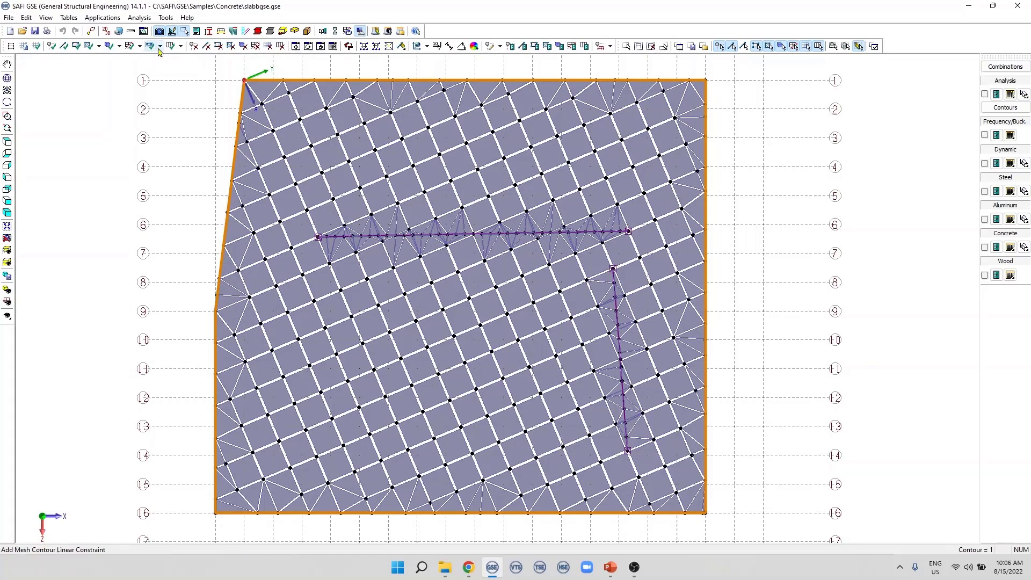
- Add a point constraint under the Perimeter at x = 6500 mm, z = 8728.5 mm
left_click(160, 47)
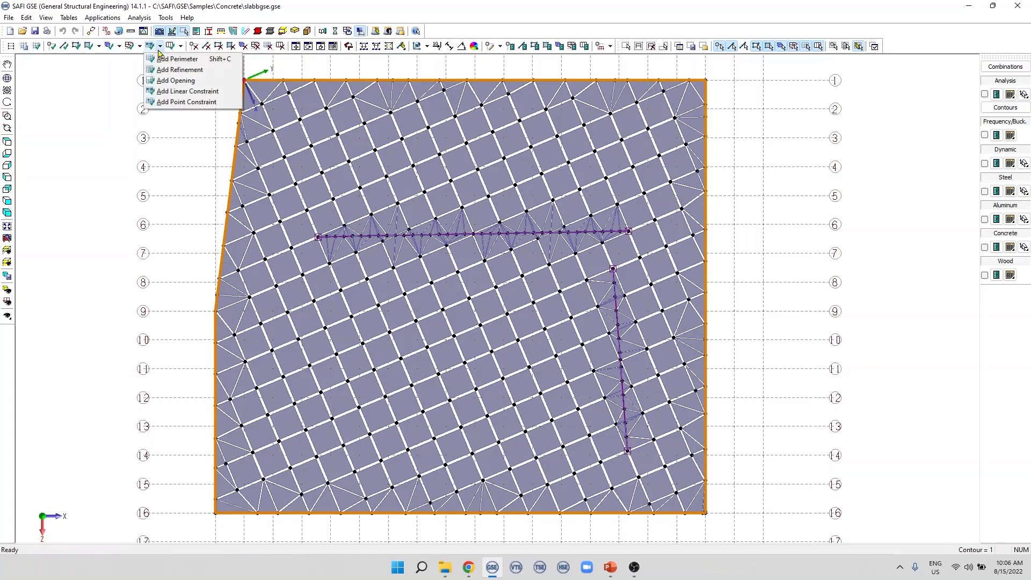
left_click(166, 103)
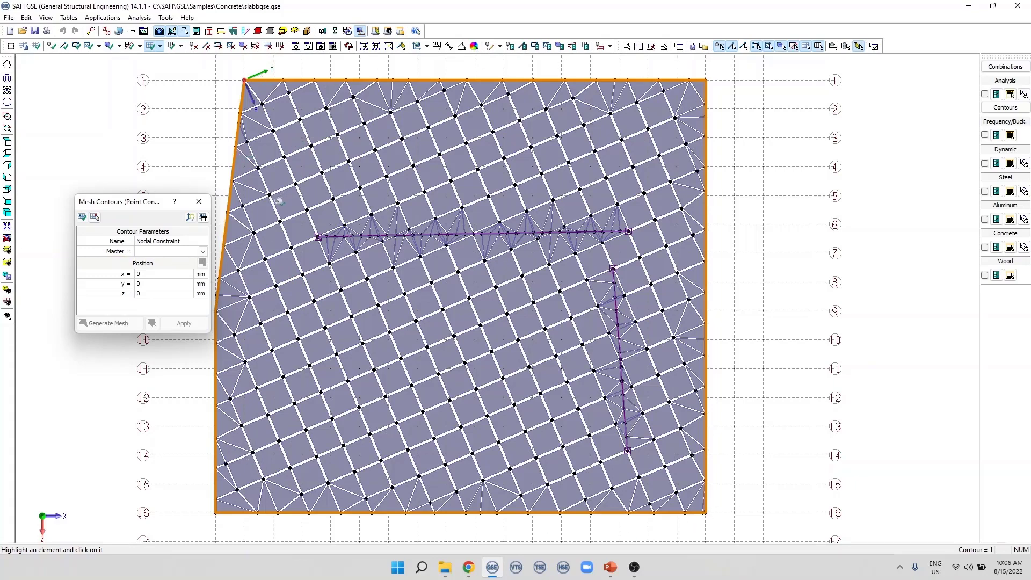
left_click(229, 195)
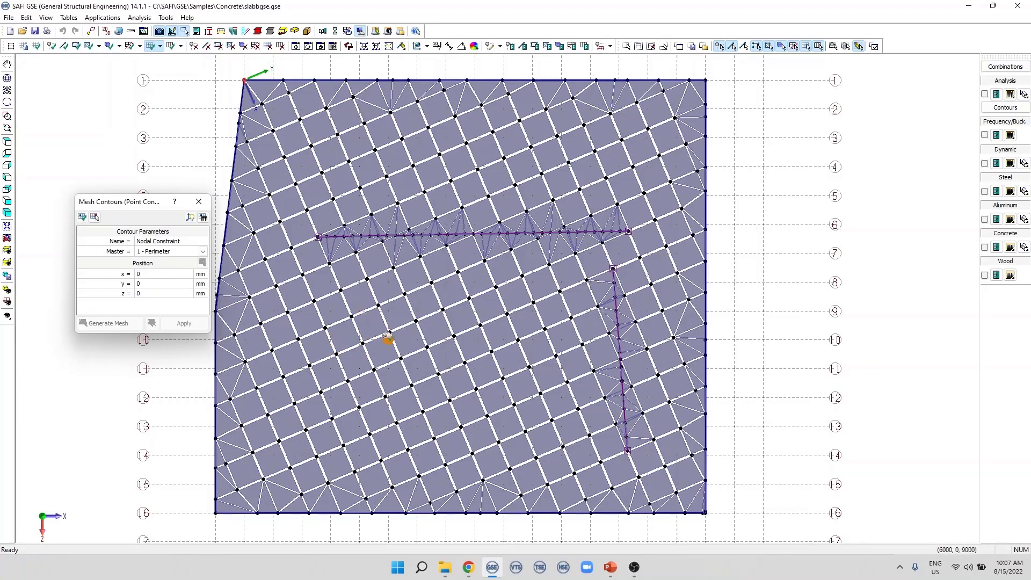
left_click(389, 332)
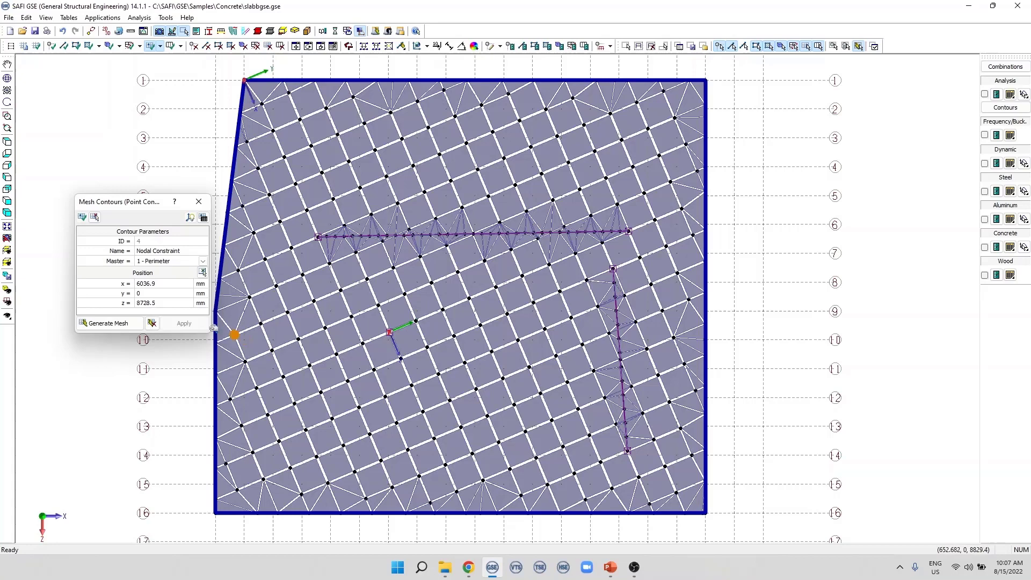
double_click(162, 284)
type("6")
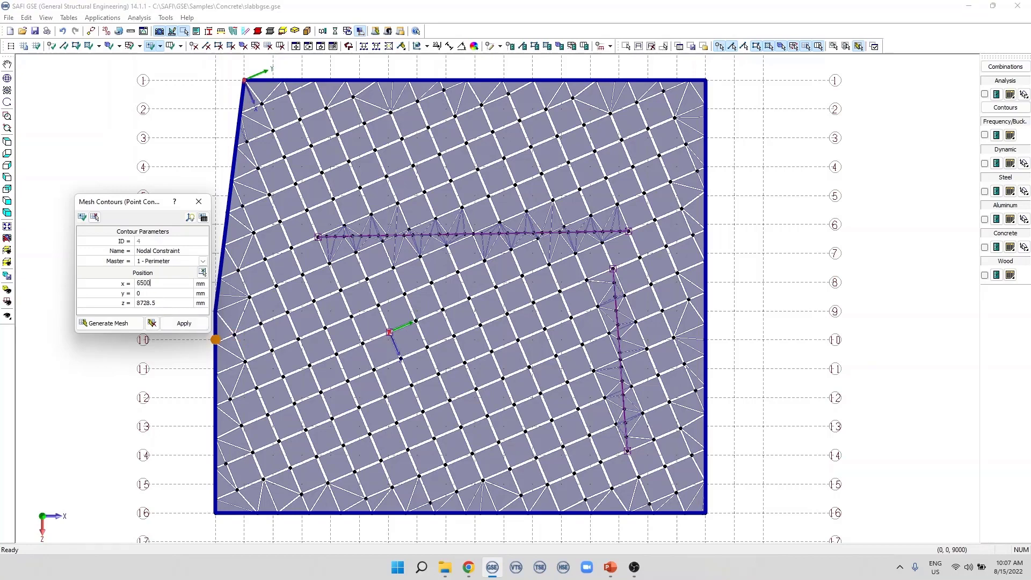
type("500")
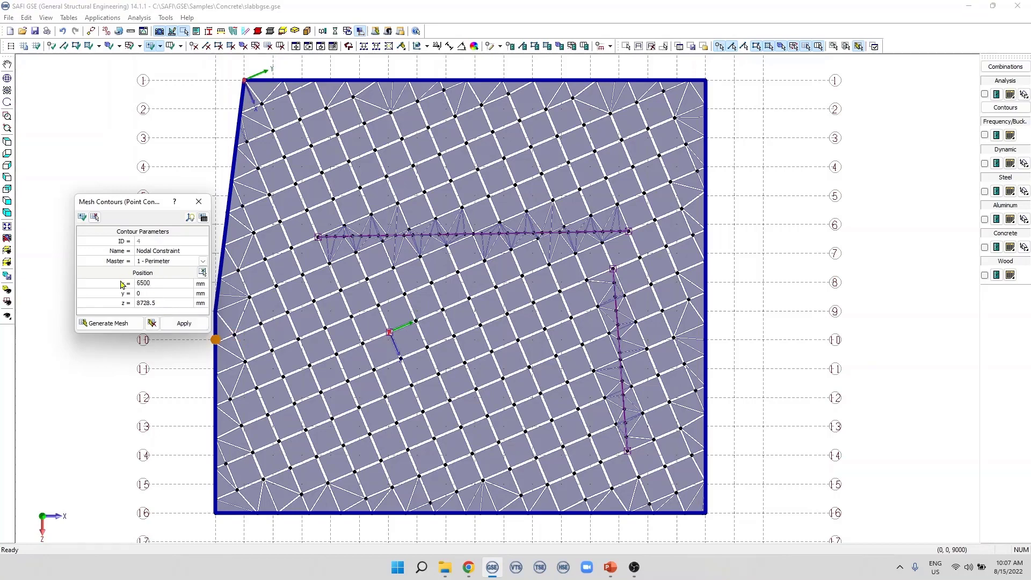
left_click(184, 323)
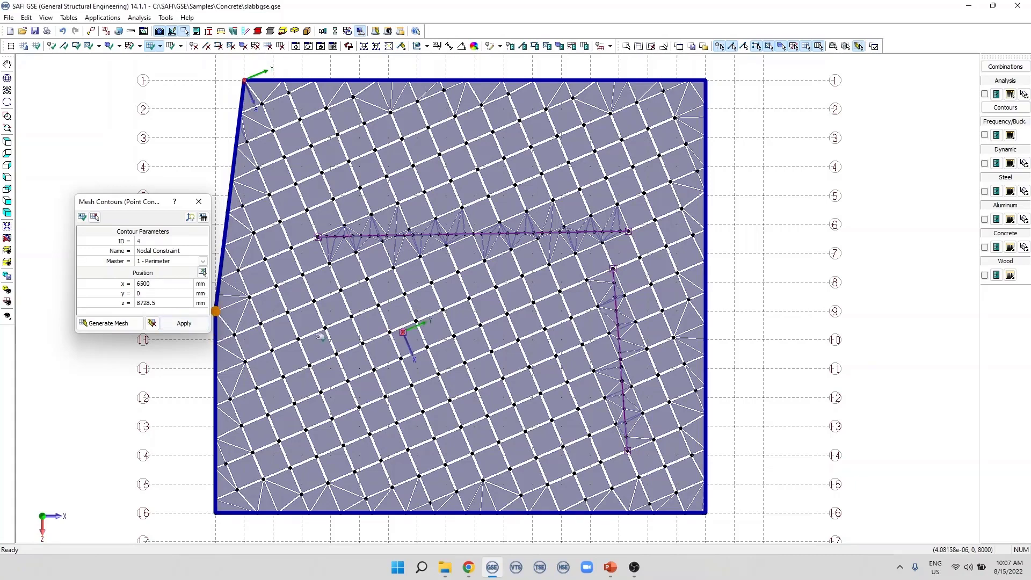
- Regenerate the mesh and zoom in to inspect the plates radiating from the point constraint
left_click(111, 324)
scroll(396, 321, "up", 5)
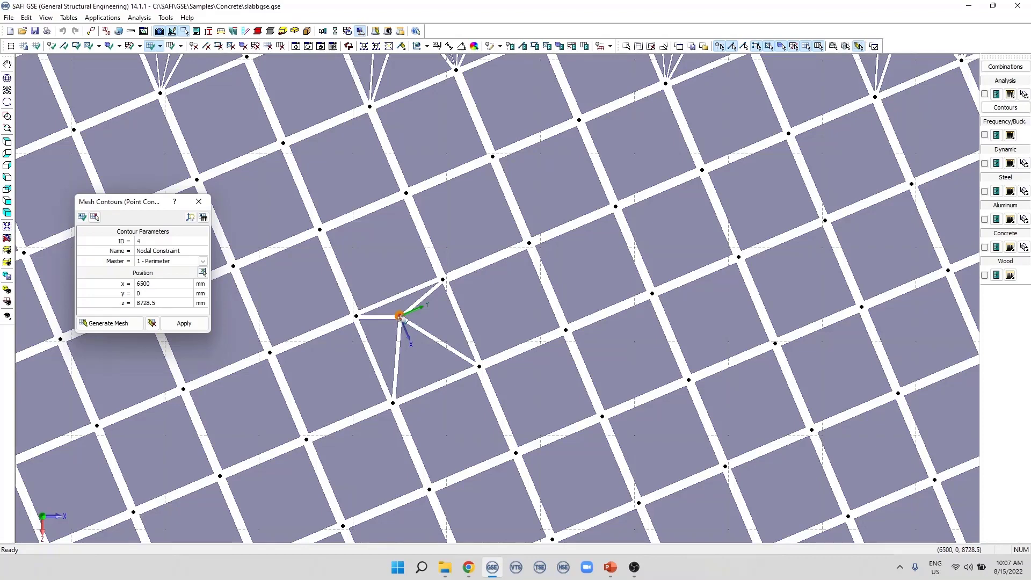
scroll(400, 317, "down", 4)
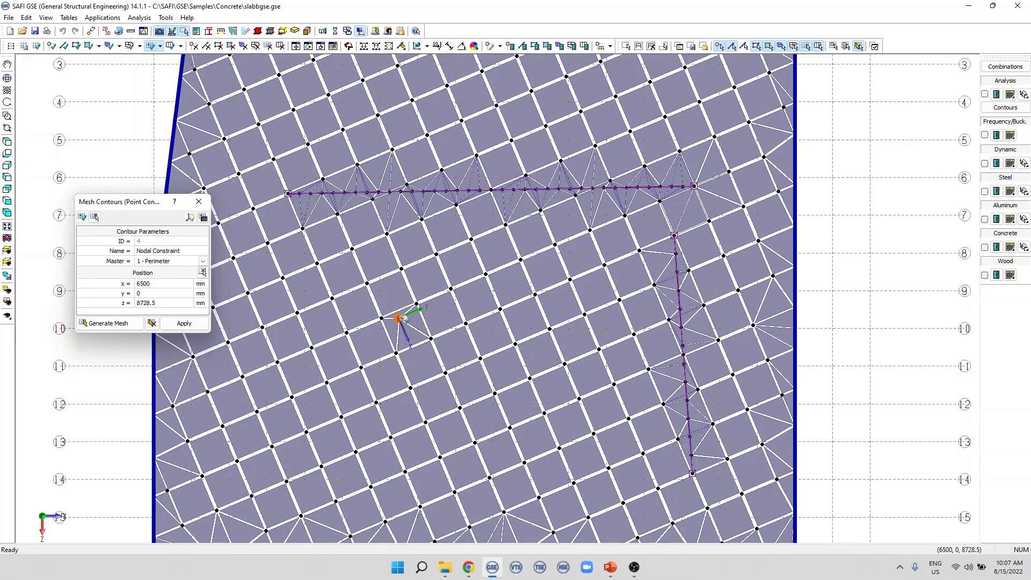
scroll(401, 318, "down", 2)
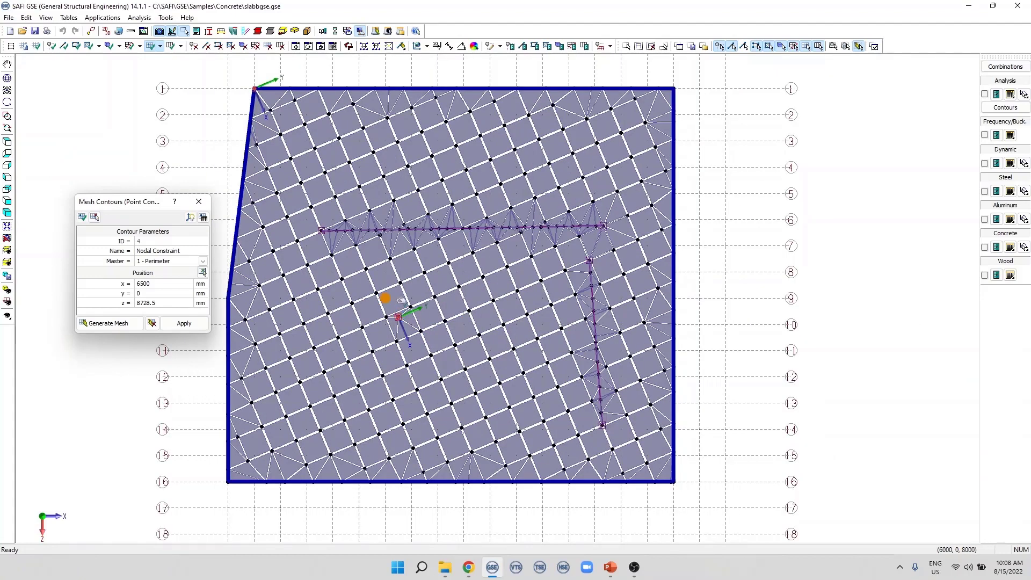
- Remove the horizontal linear constraint near grid line 6 with the Delete a Mesh Contour tool
left_click(268, 46)
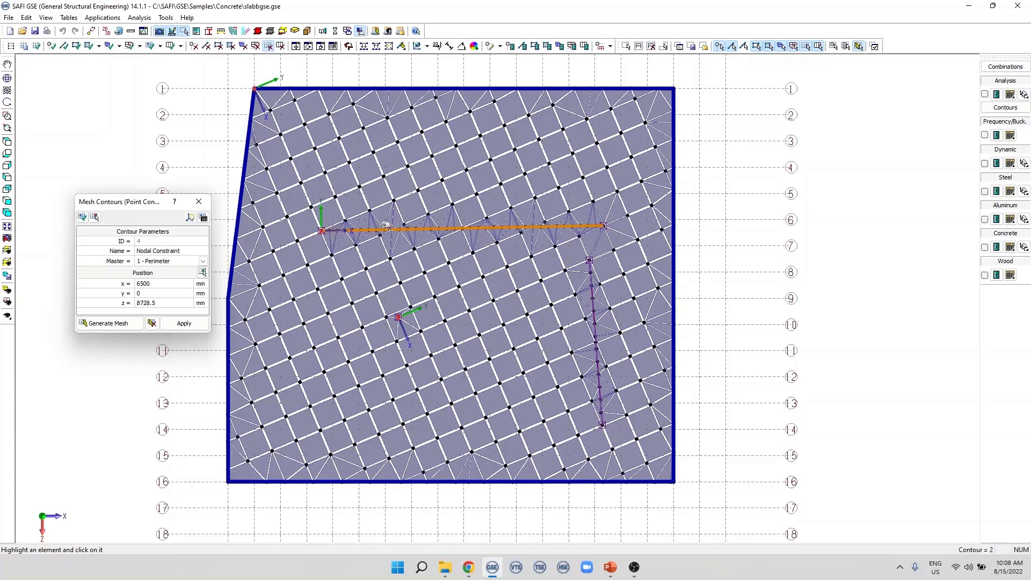
left_click(386, 225)
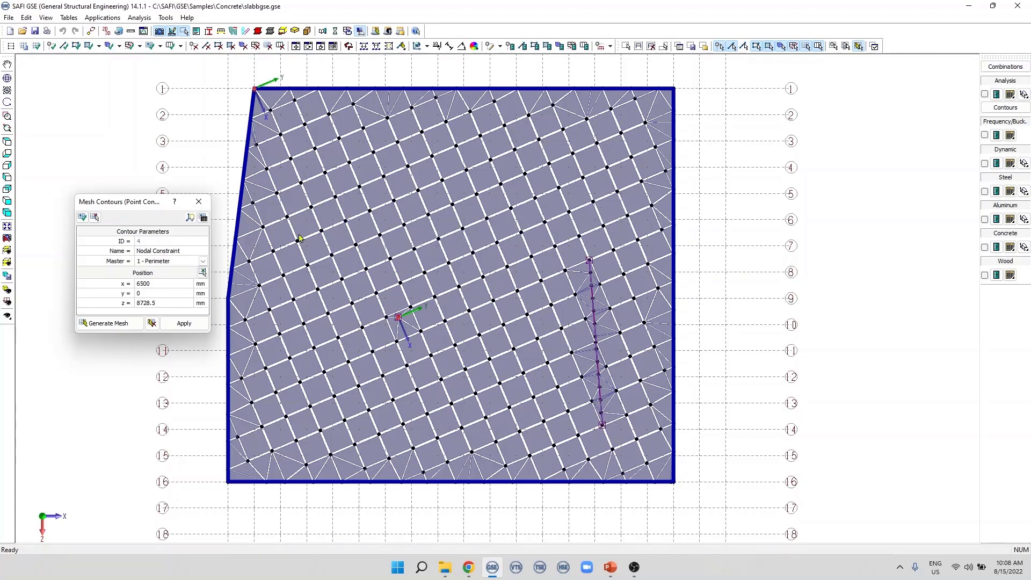